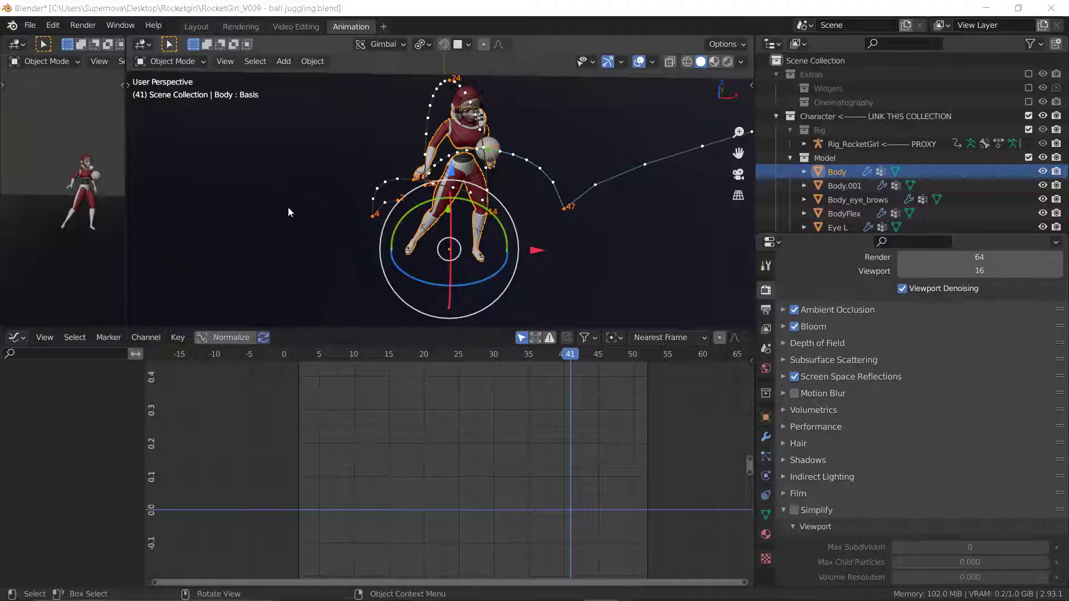
Orbit around the RocketGirl rig, play the juggling animation twice, and stop at frame 32.
middle_click_drag(346, 202, 368, 248)
middle_click_drag(629, 259, 524, 229)
key("space")
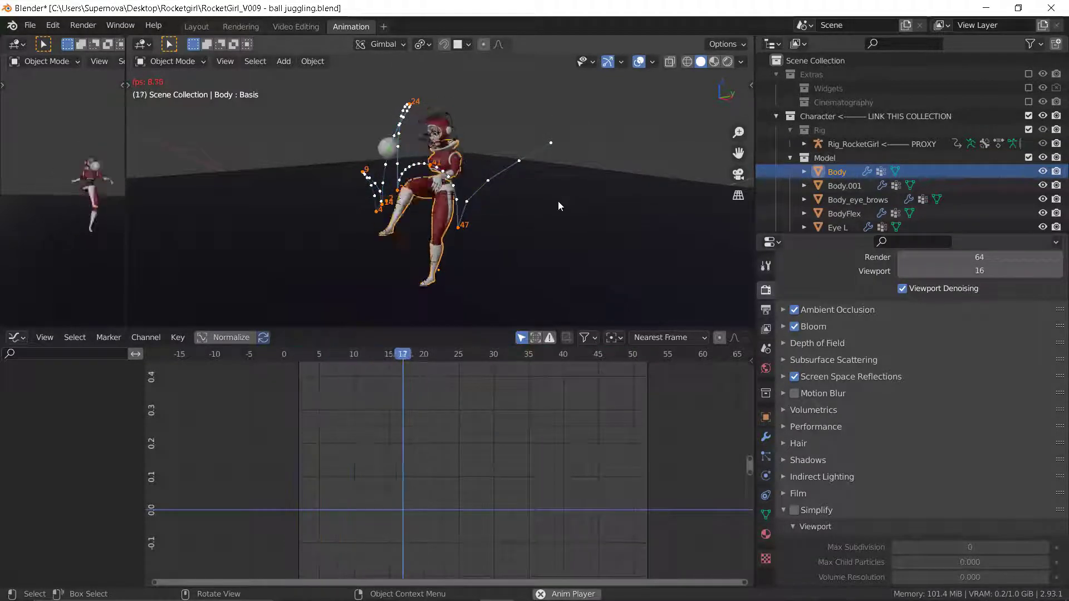
key("space")
right_click(595, 218)
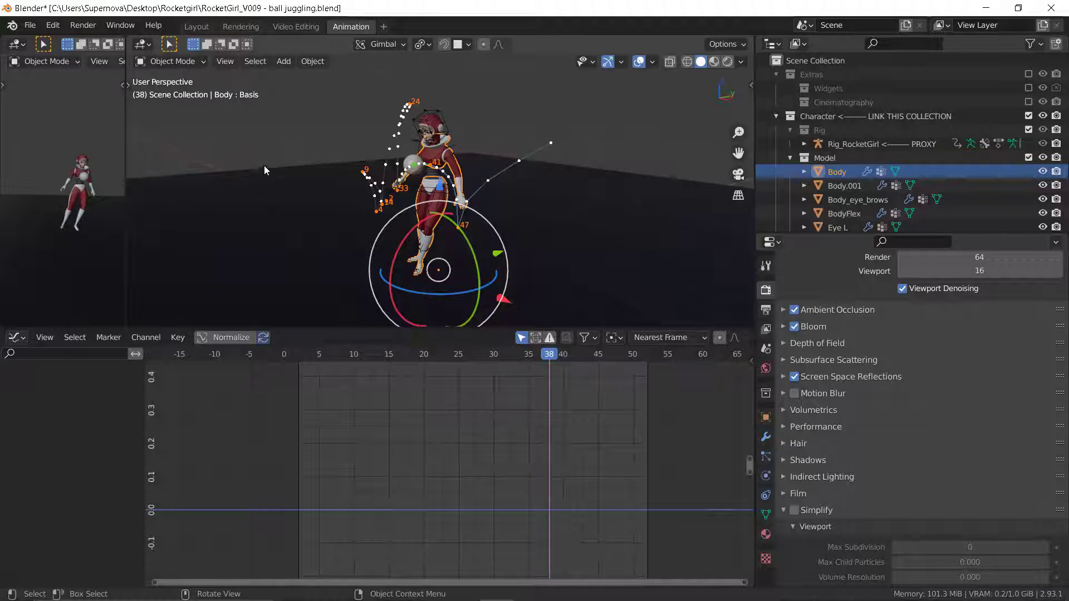
key("space")
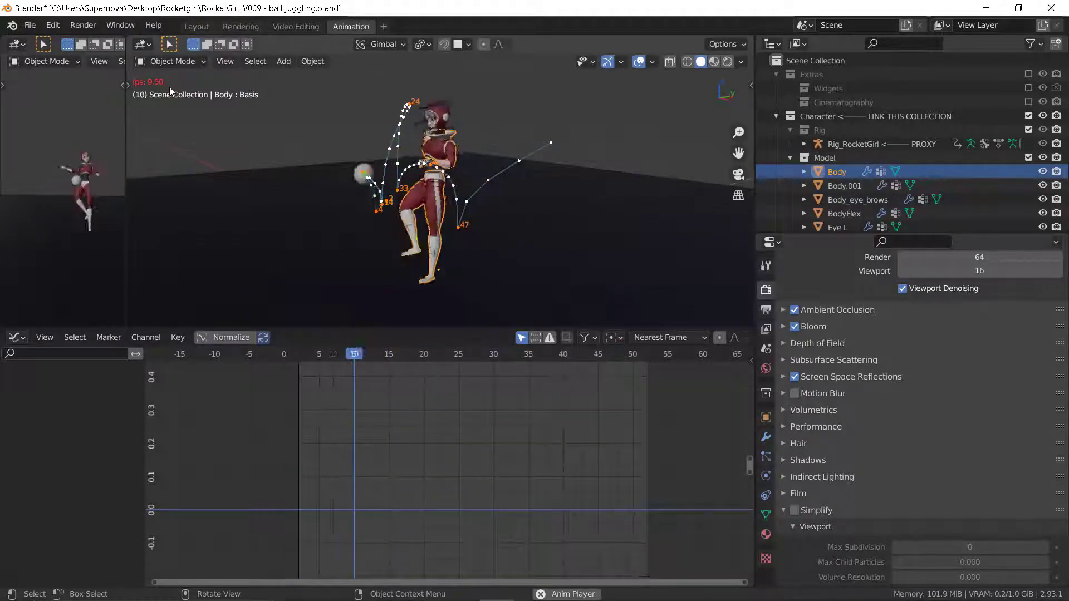
key("space")
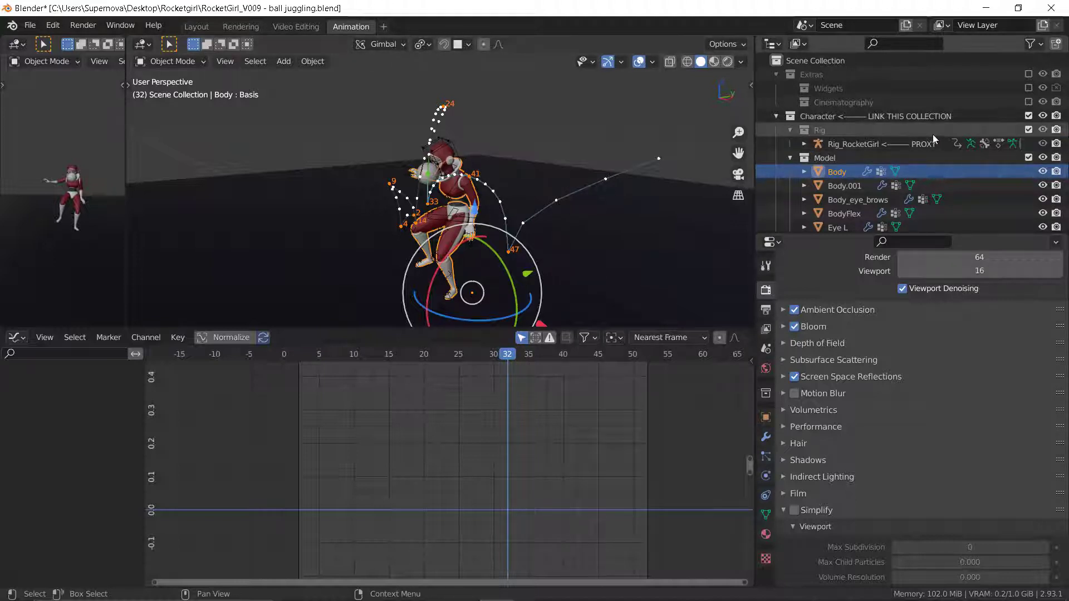
Include Collection 4 in the Outliner so ArmBand, Blaster and EyeLashes appear.
scroll(910, 134, "down", 5)
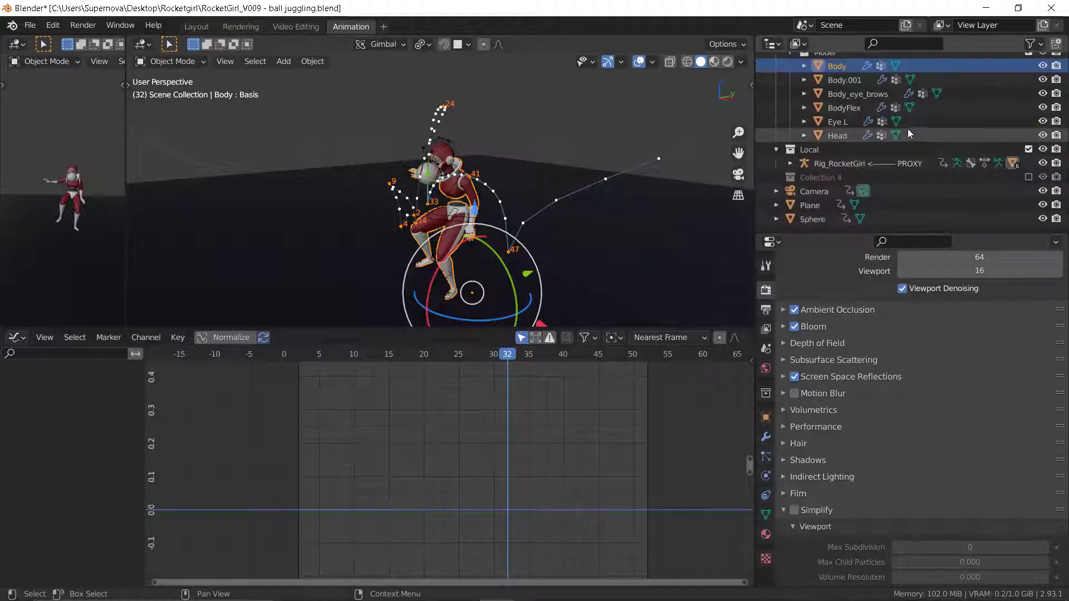
left_click(1030, 177)
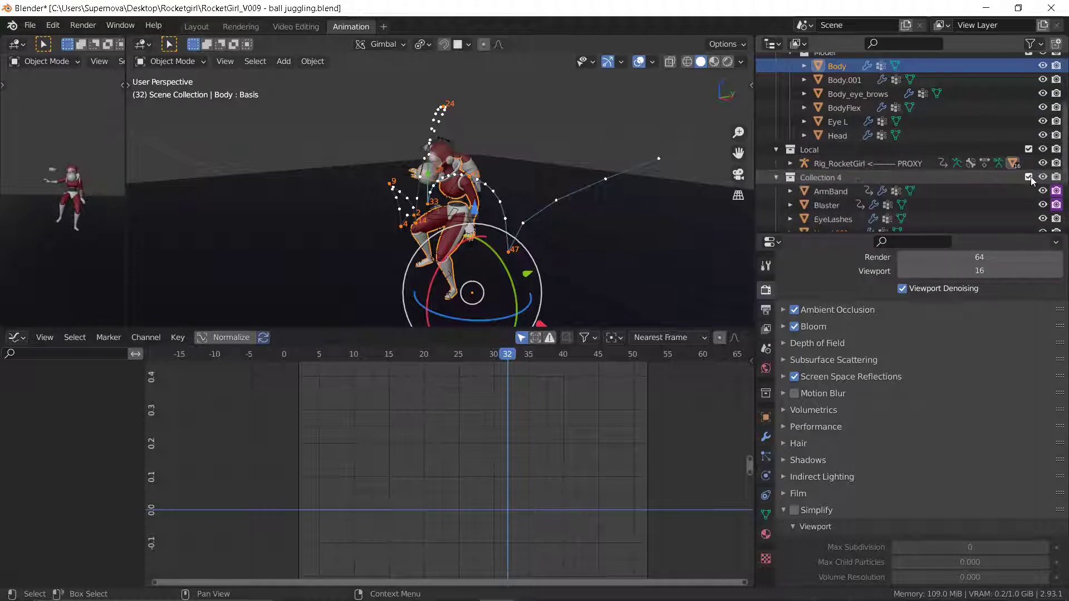
left_click(1030, 177)
left_click(1029, 177)
Orbit to a front view of the character, briefly toggling see-through display.
middle_click_drag(562, 186, 564, 125)
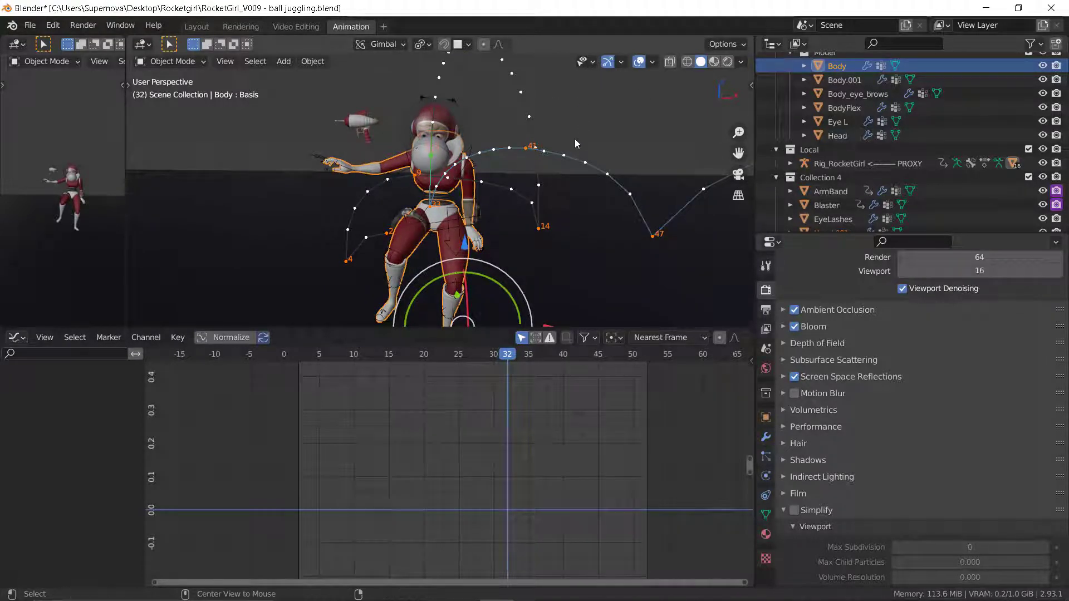
key("alt+z")
key("alt+z")
right_click(574, 139)
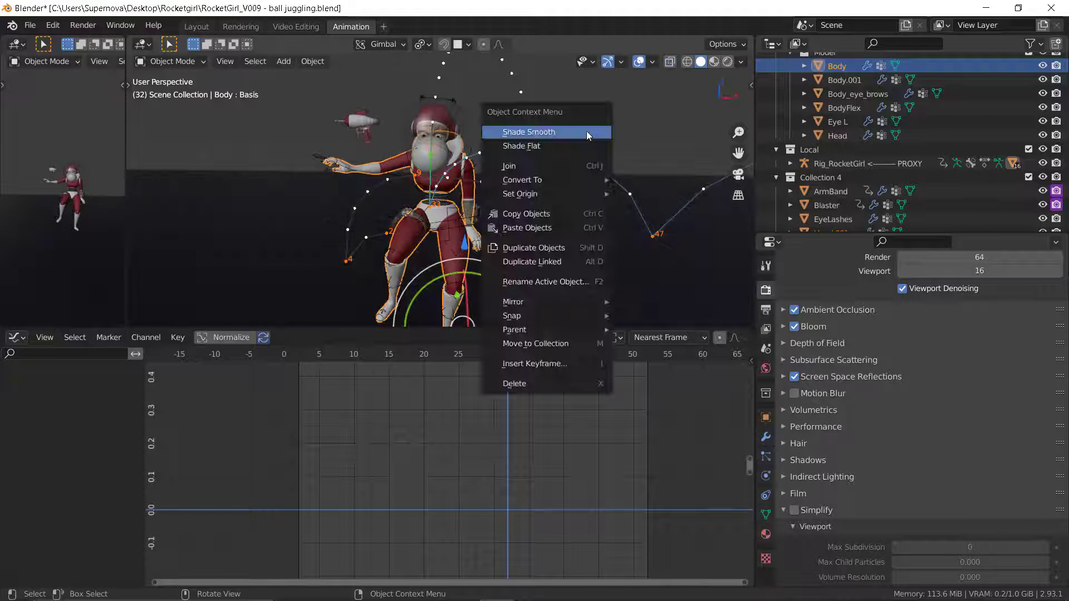
key("Escape")
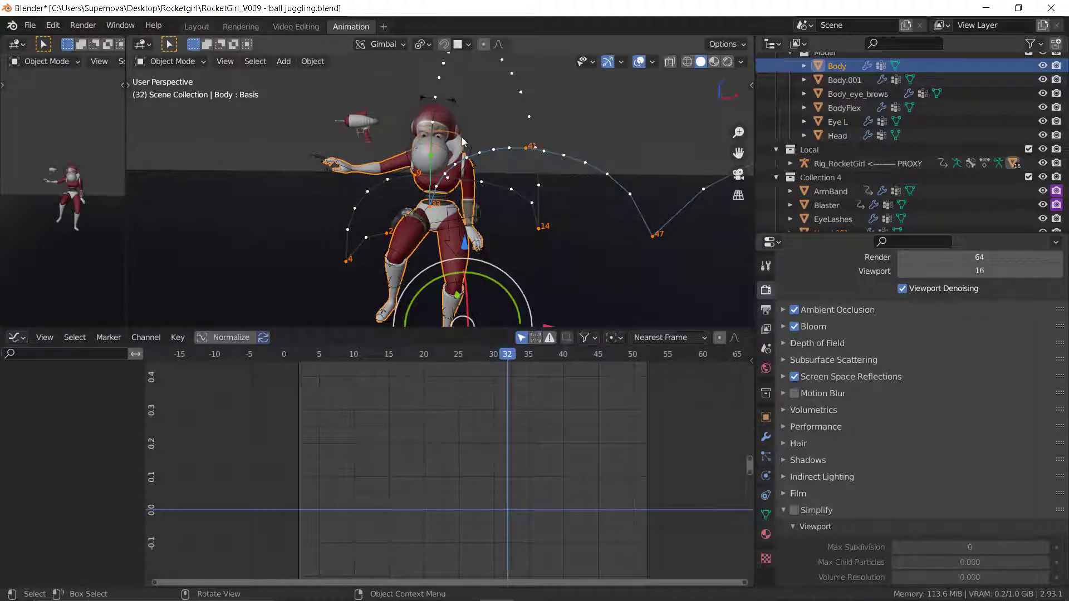
Clear the sphere's motion path in Object Properties, then deselect it and orbit to a side view.
left_click(428, 162)
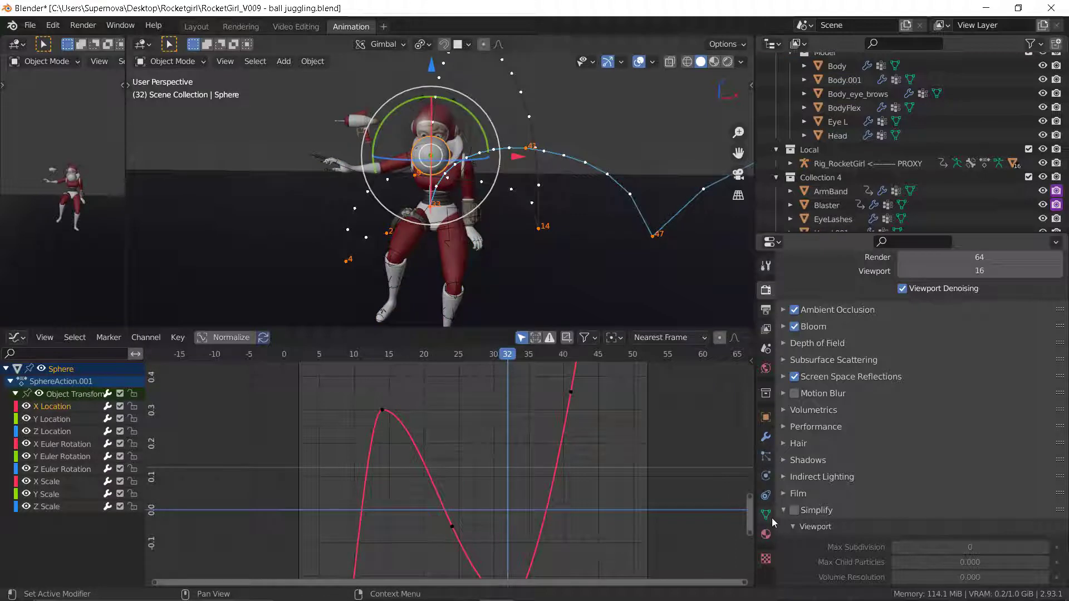
left_click(766, 418)
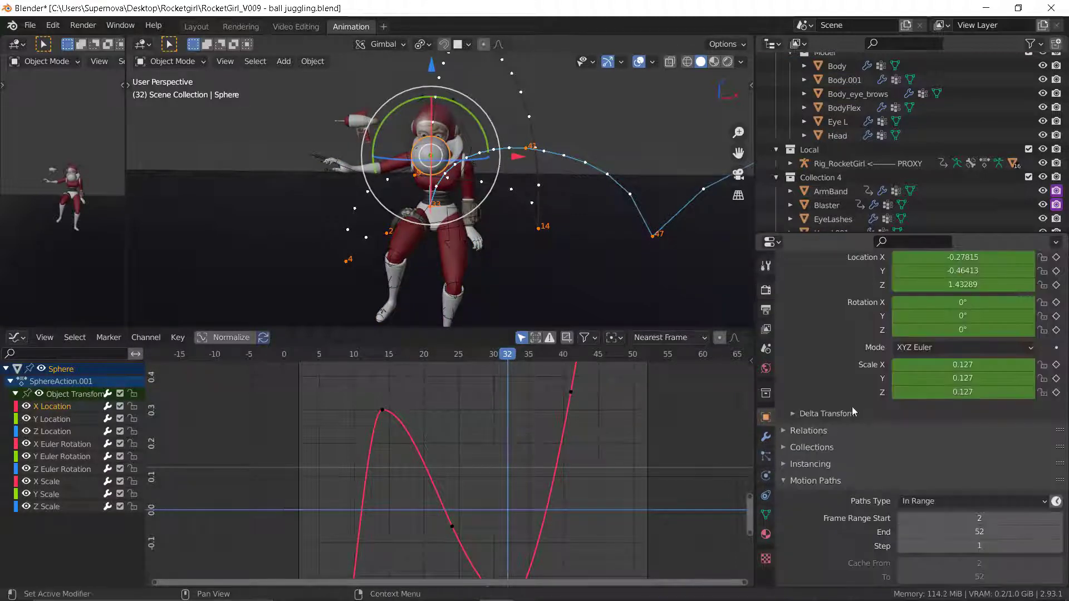
scroll(961, 510, "down", 5)
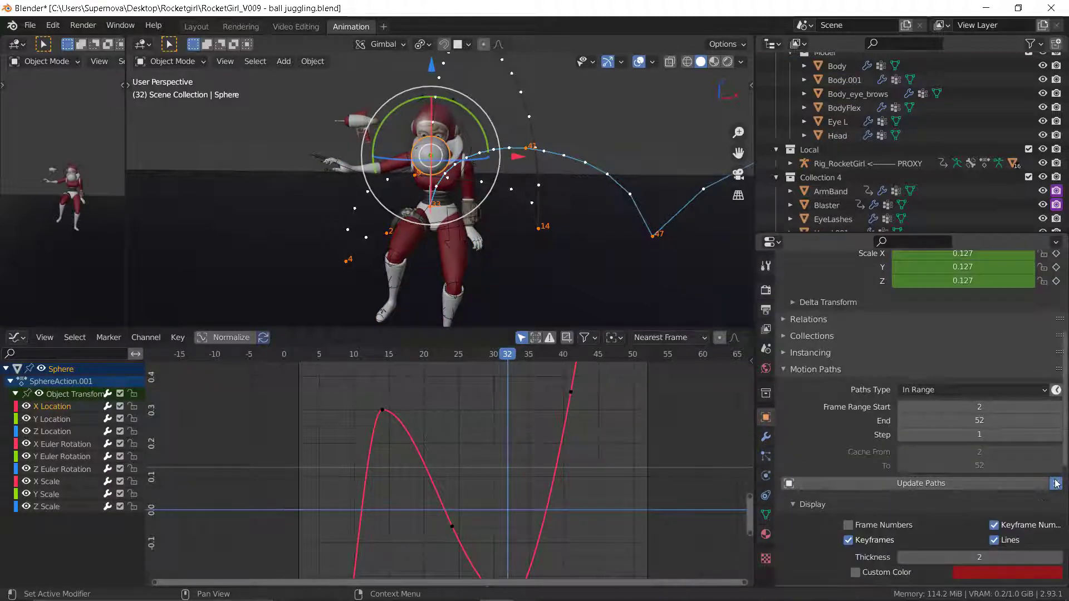
left_click(1056, 484)
left_click(617, 146)
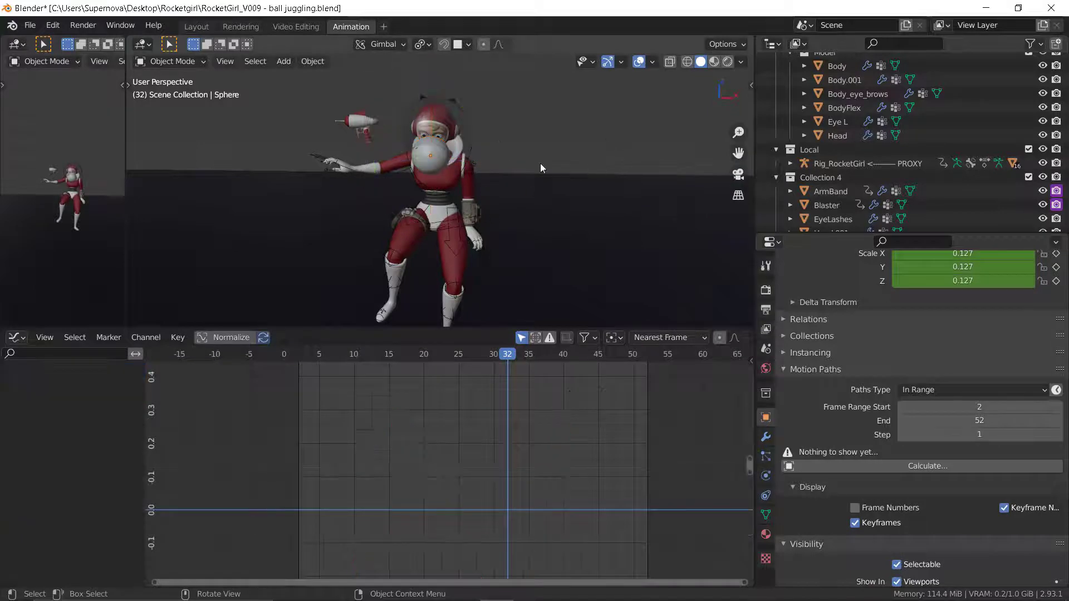
middle_click_drag(620, 219, 455, 158)
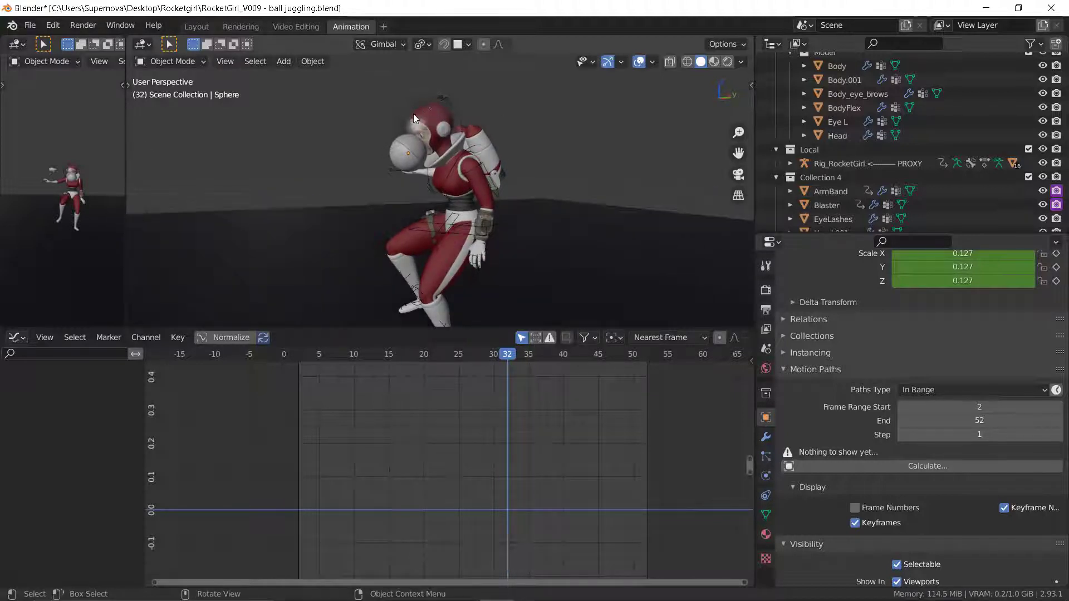
Select the backpack and armband, orbit to the front, then play and stop at frame 46.
left_click(475, 135)
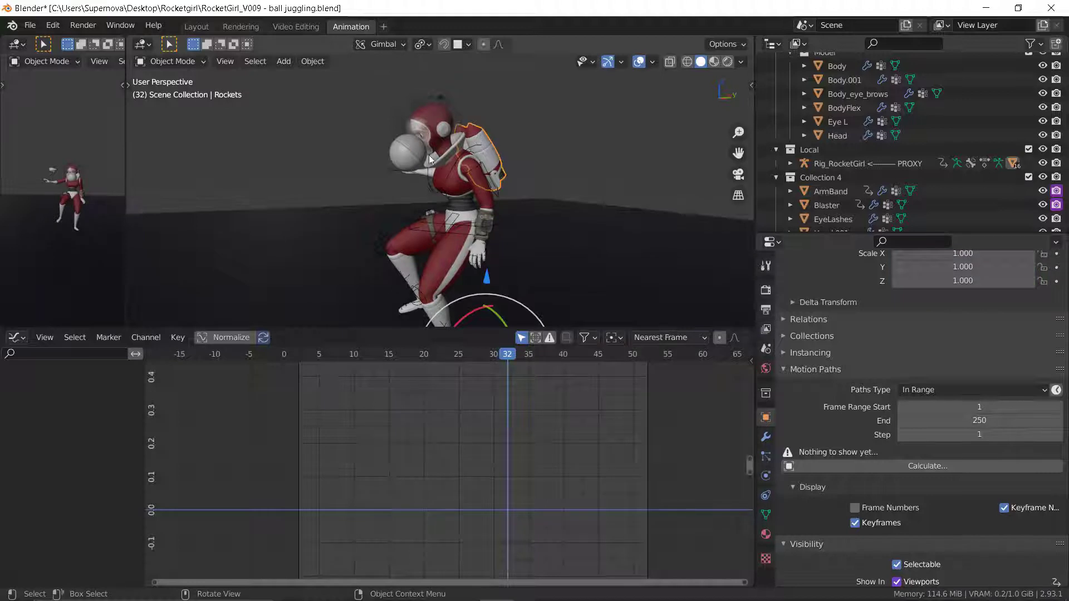
middle_click_drag(429, 155, 516, 216)
left_click(516, 216)
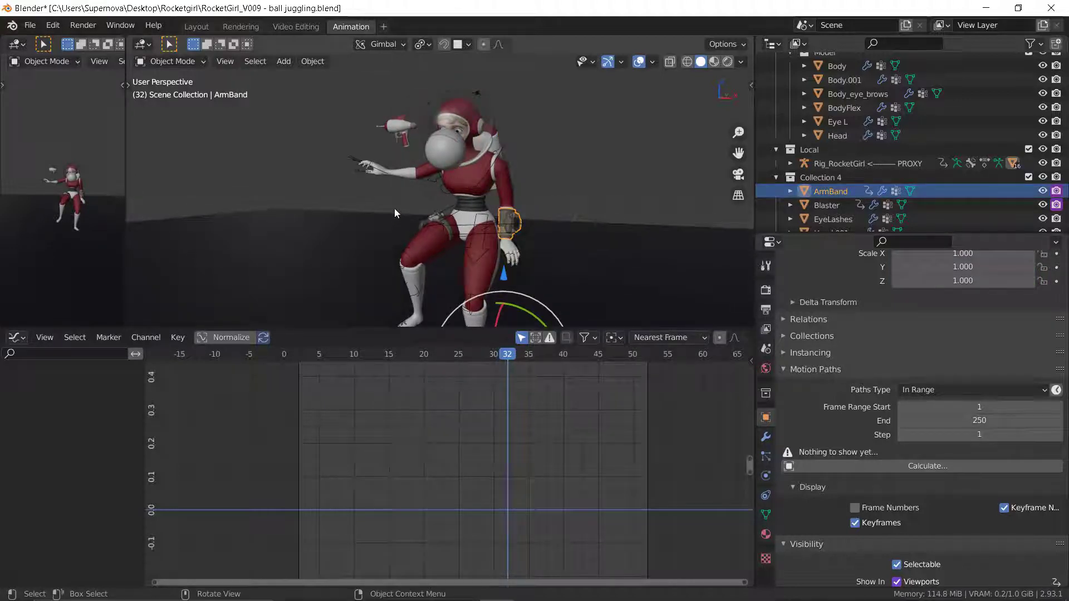
middle_click_drag(420, 179, 493, 184)
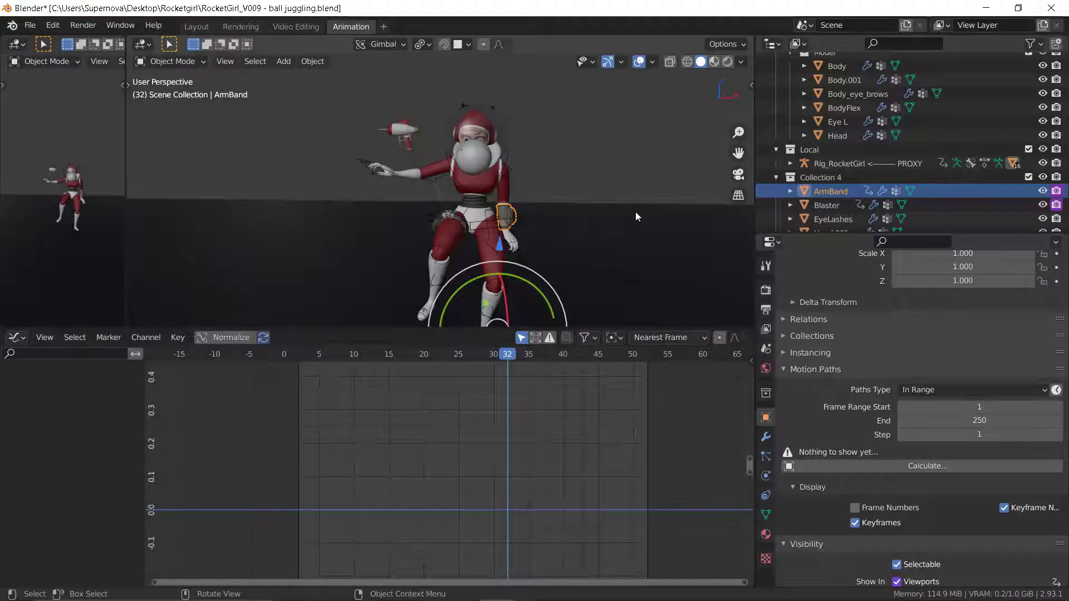
key("space")
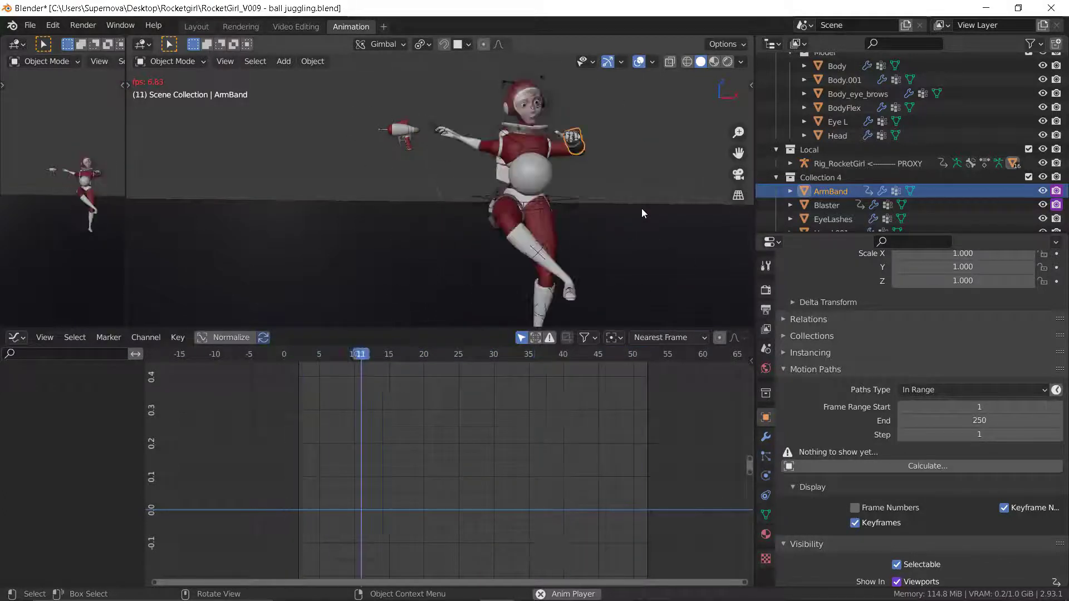
key("space")
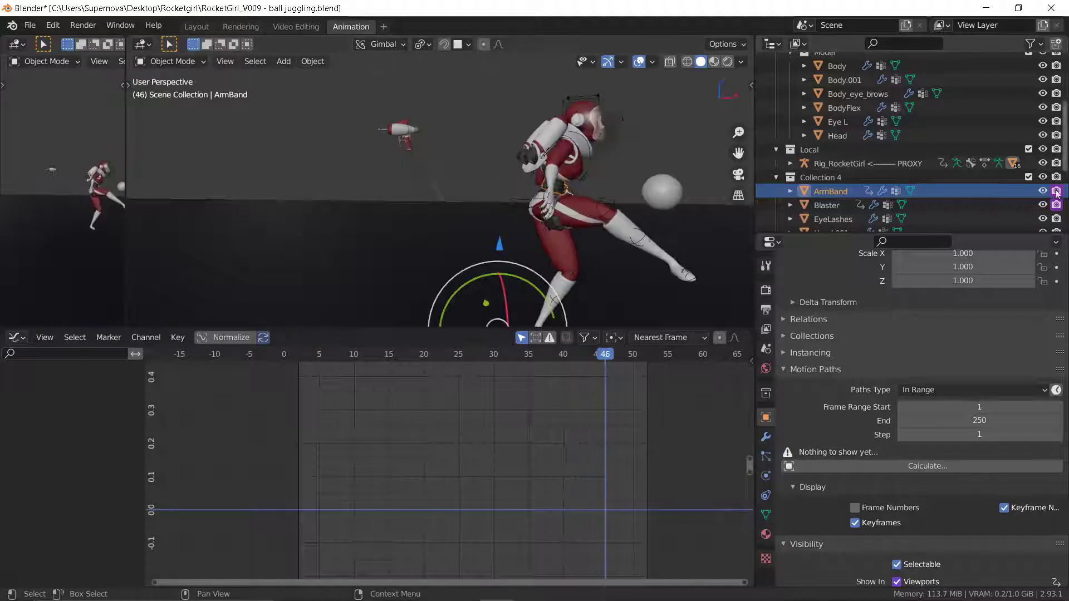
left_click(1027, 177)
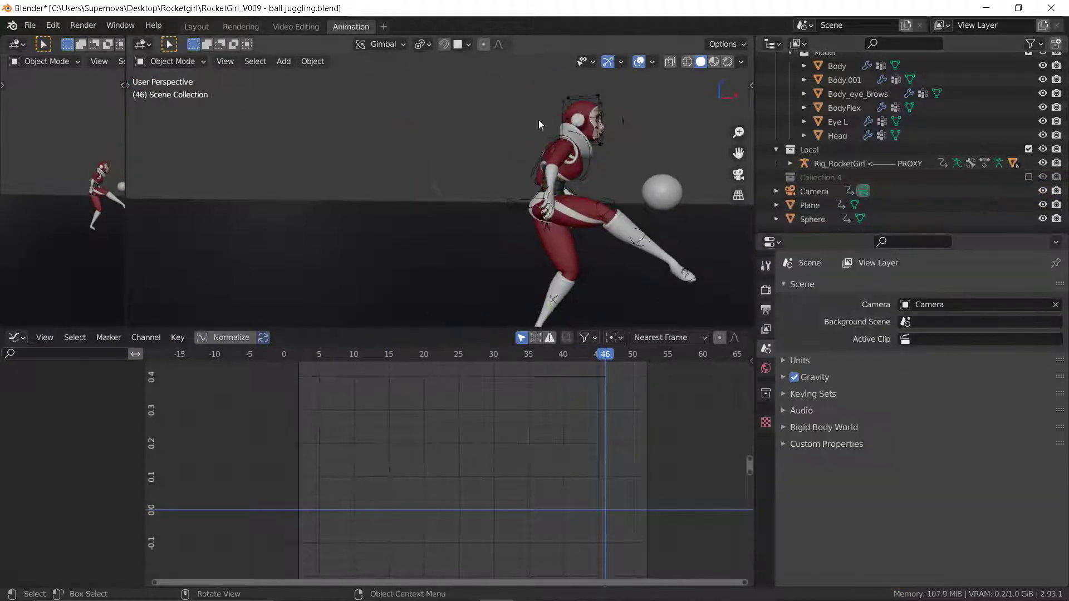
key("space")
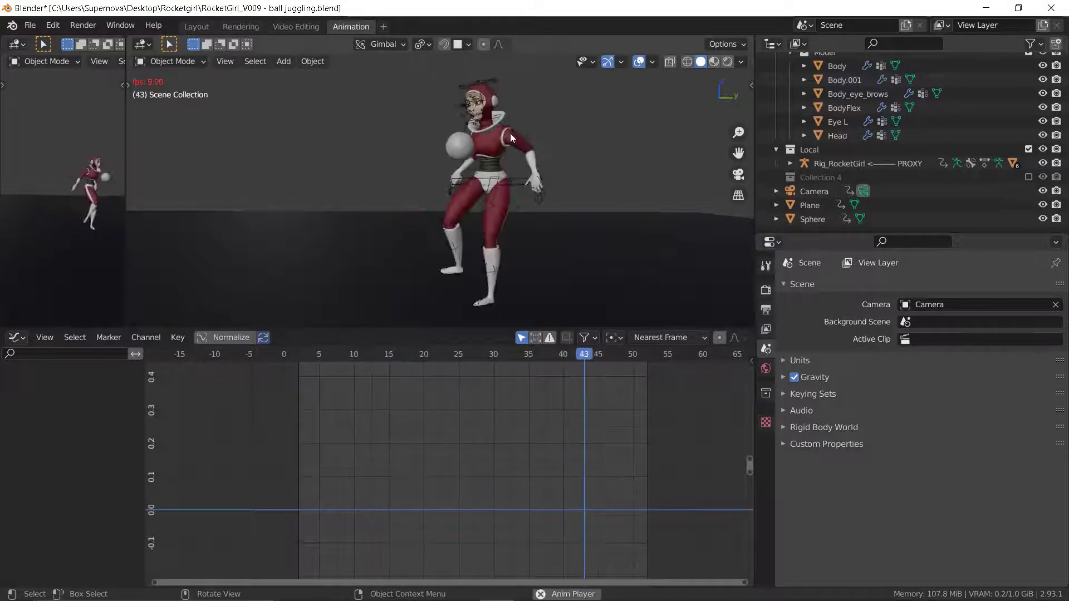
key("space")
scroll(473, 120, "up", 3)
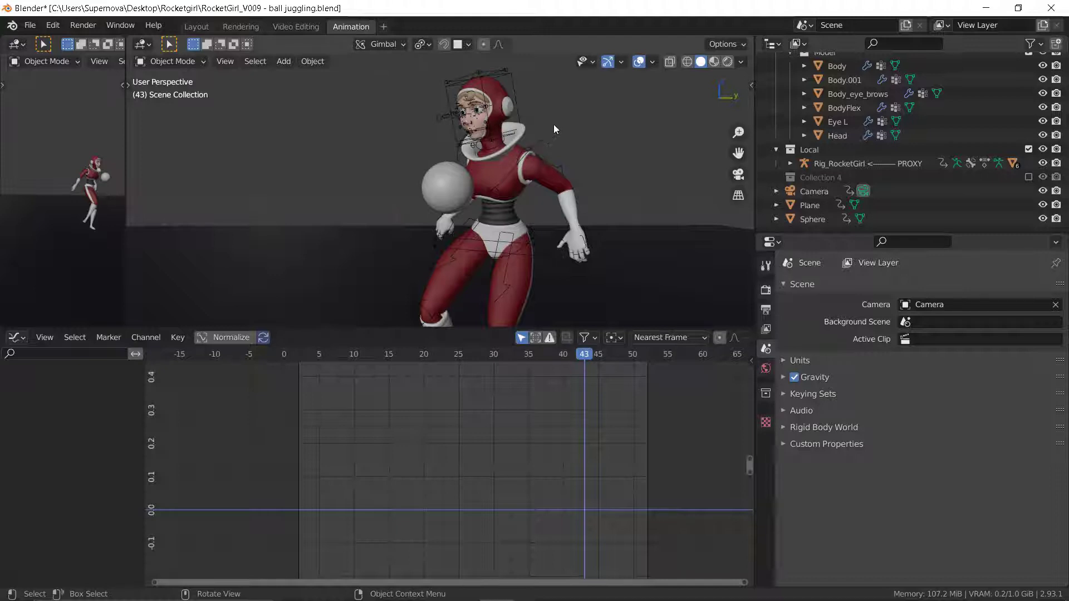
Preview Rendered shading, then switch the viewport to Solid shading.
left_click(728, 62)
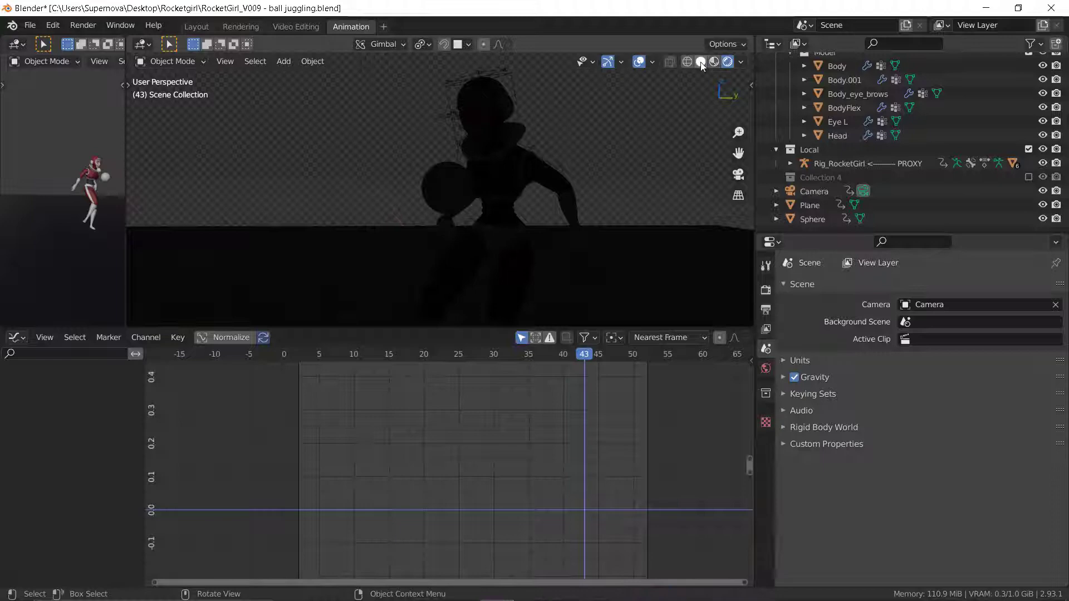
left_click(700, 62)
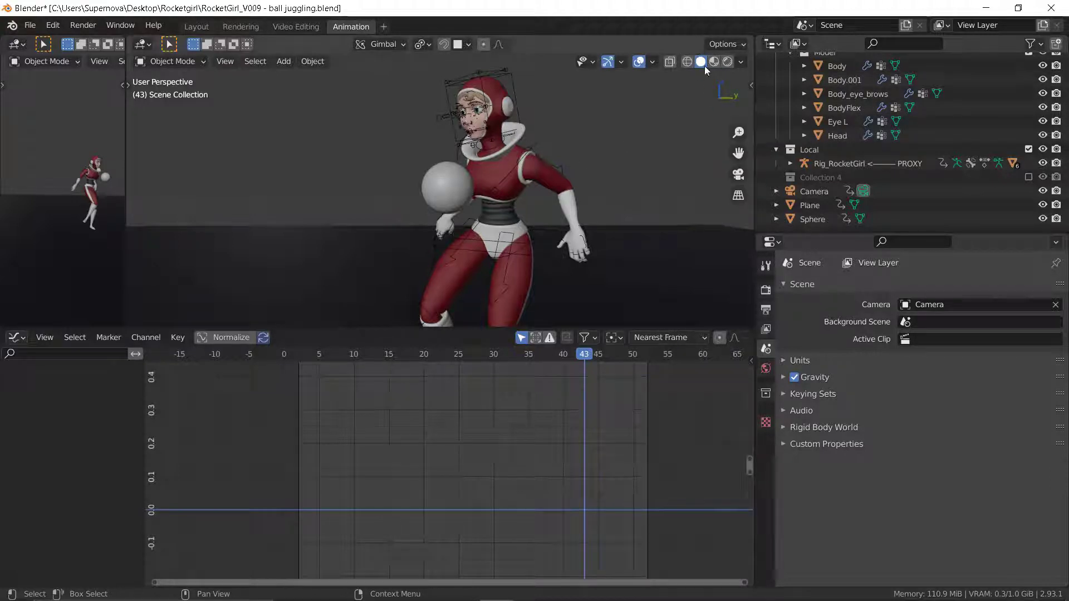
scroll(506, 170, "down", 3)
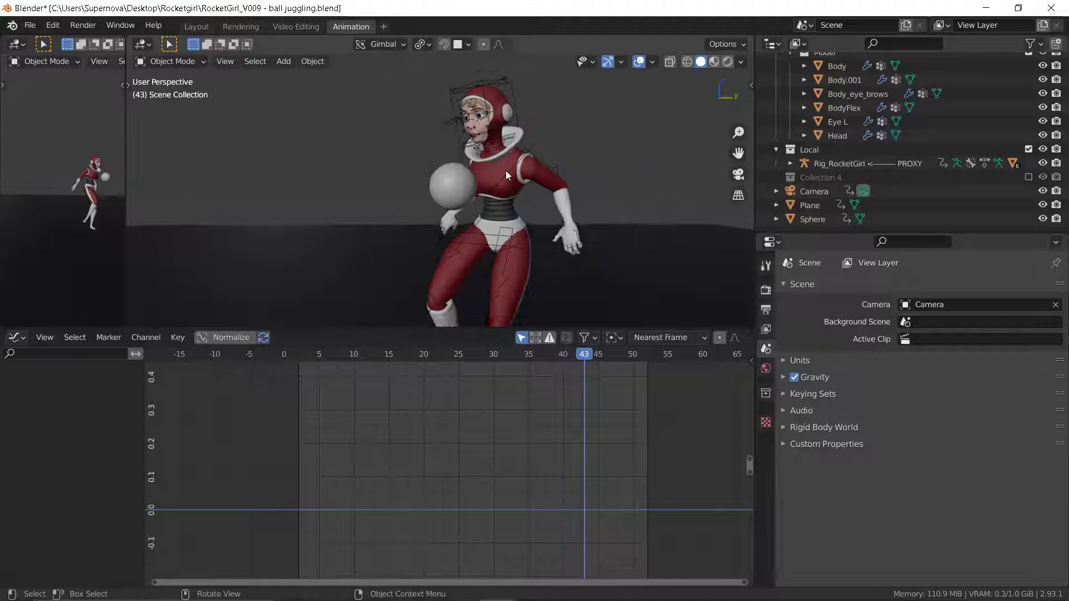
Show the Render Properties scrolled to Simplify, then play and stop the animation at frame 8.
left_click(766, 289)
scroll(891, 436, "down", 8)
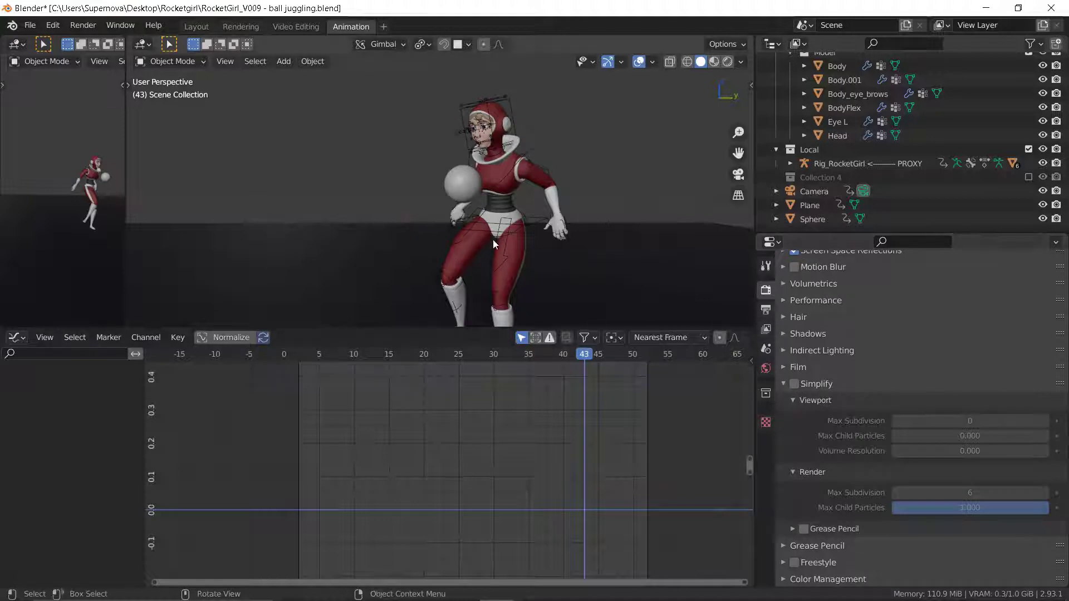
key("space")
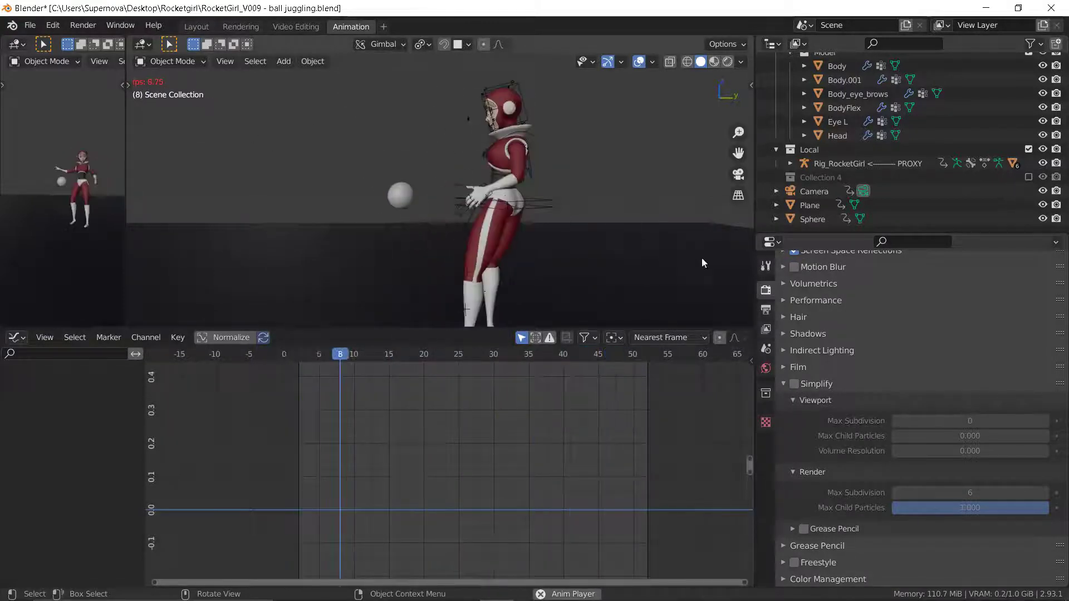
key("space")
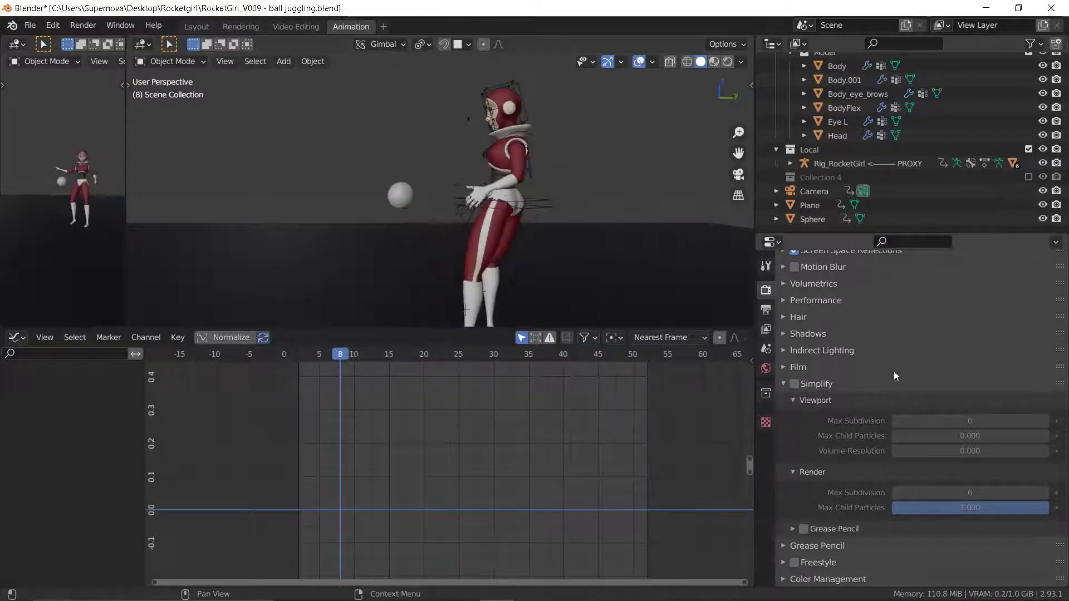
Enable Simplify and set viewport Max Subdivision, Max Child Particles and Volume Resolution to 0.
left_click(794, 384)
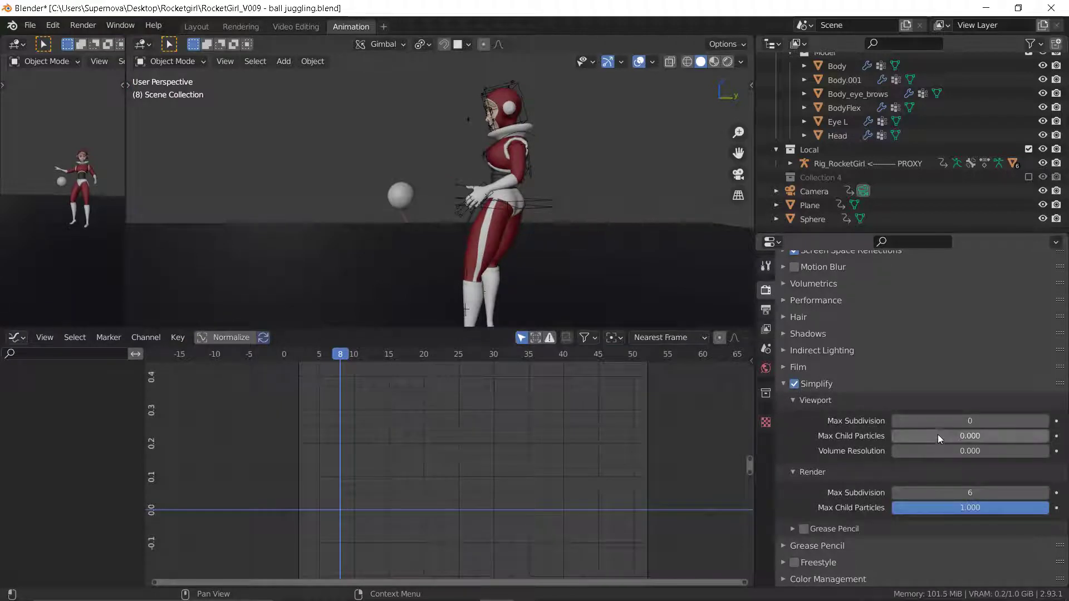
left_click_drag(941, 421, 980, 421)
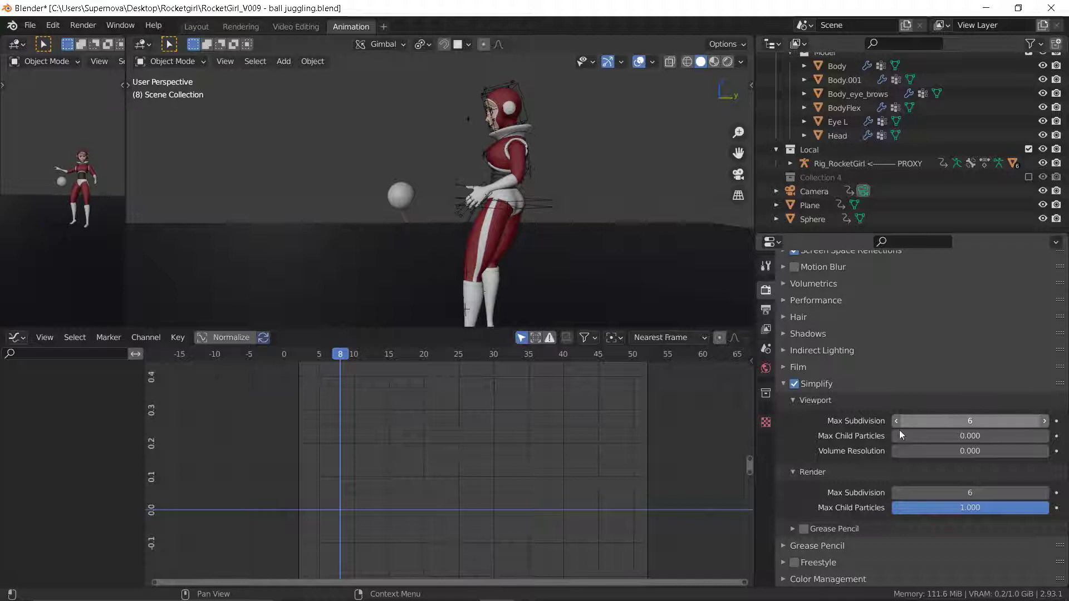
mouse_move(916, 437)
left_mouse_down()
mouse_move(1053, 442)
mouse_move(1013, 452)
mouse_move(1034, 448)
mouse_move(964, 421)
mouse_move(902, 421)
left_mouse_up()
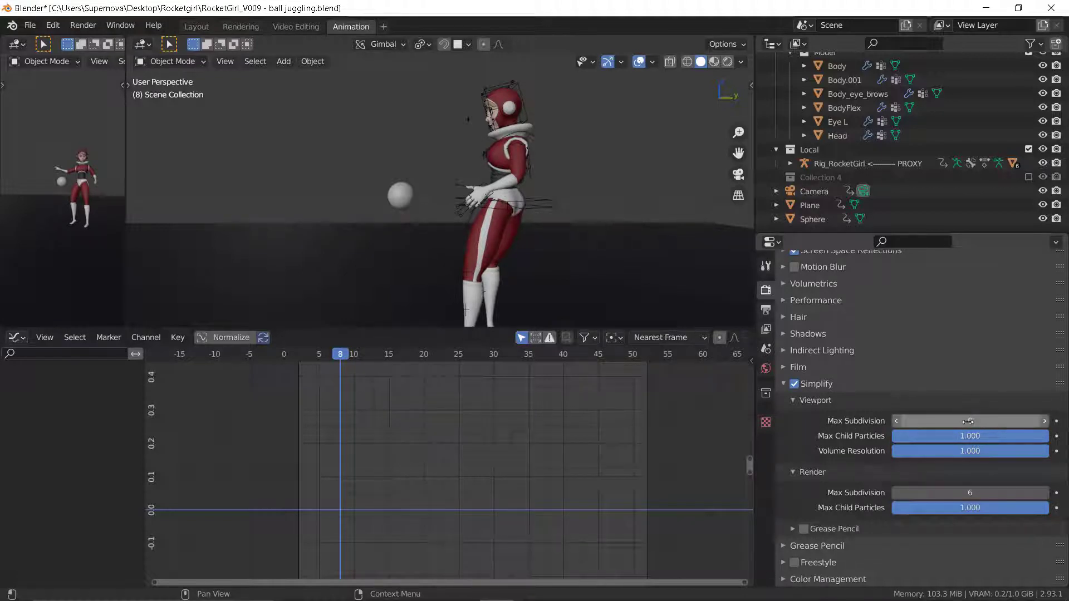
left_click_drag(996, 437, 892, 440)
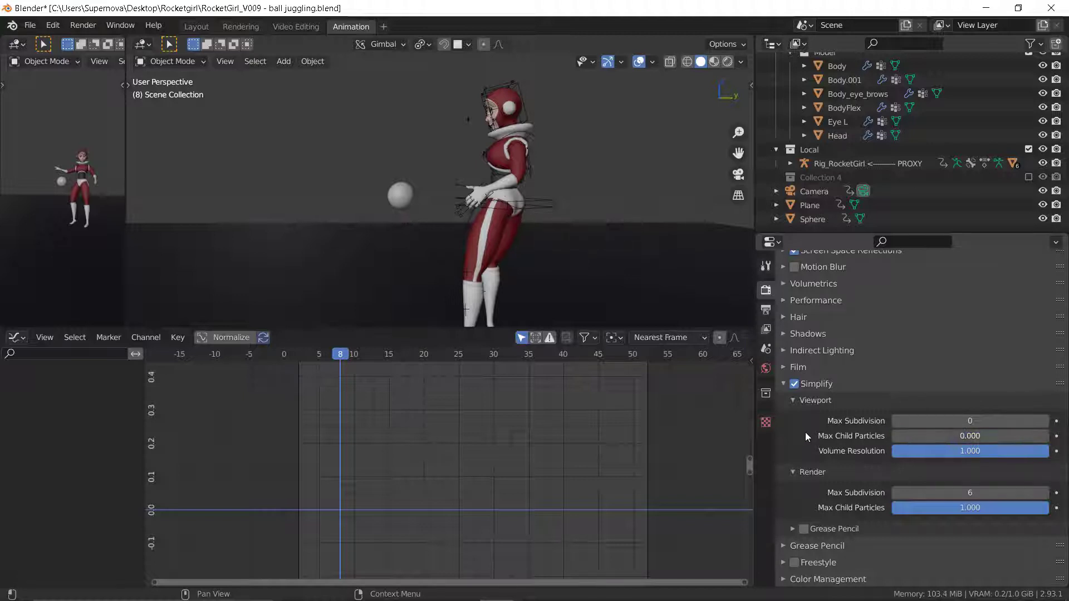
left_click_drag(997, 451, 894, 451)
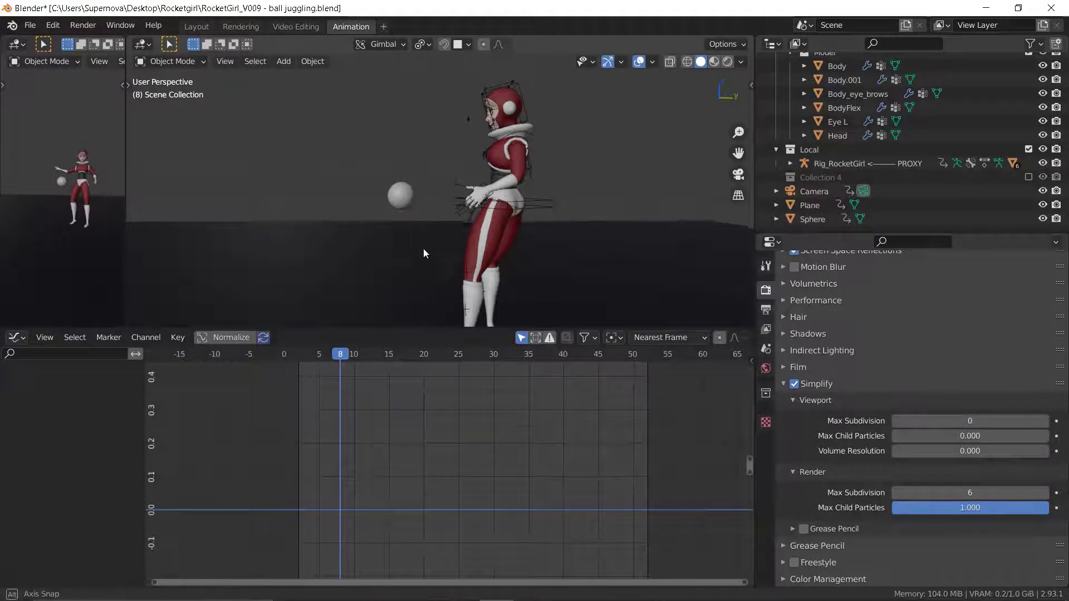
Orbit to a front view of the character and play the animation at 24 fps.
middle_click_drag(423, 249, 415, 210)
key("space")
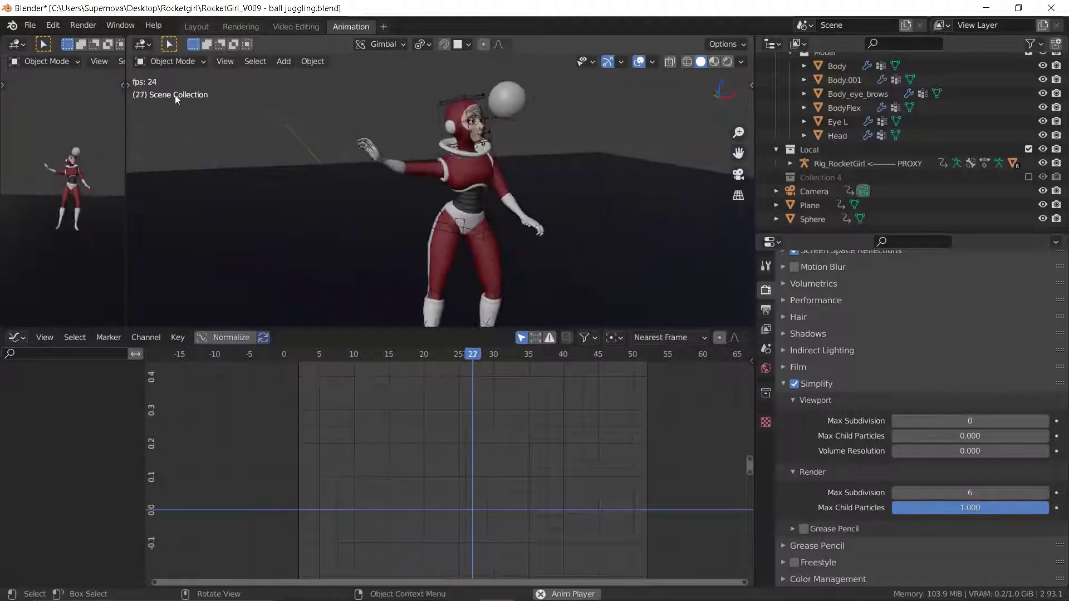